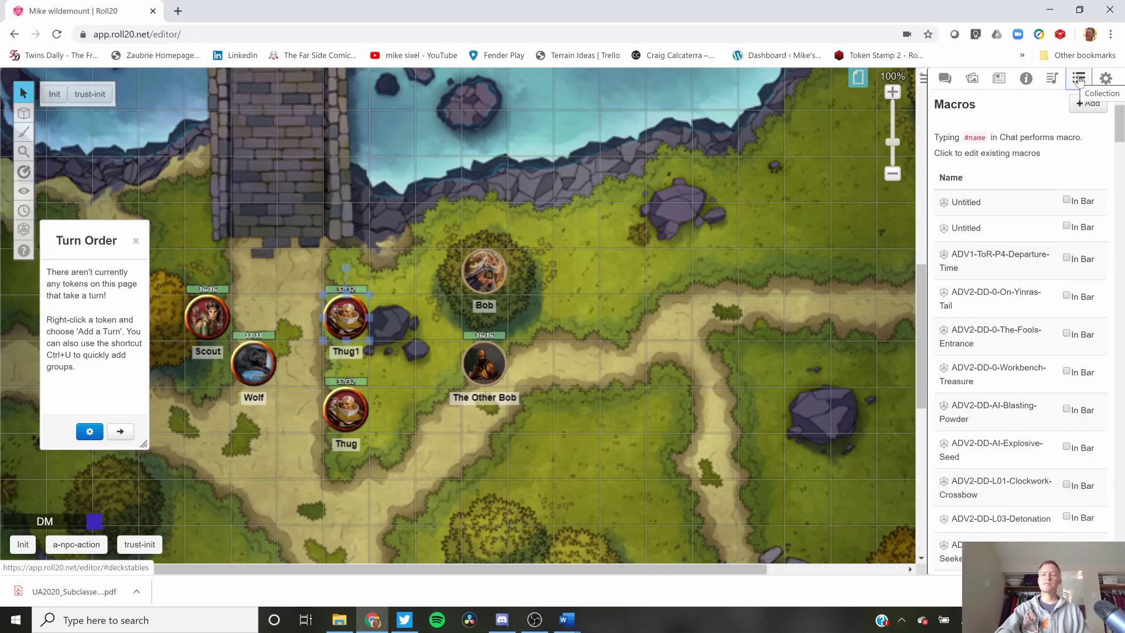
- Add a new macro named trust-me and paste %{selected|npc_init} as its action
click(1085, 110)
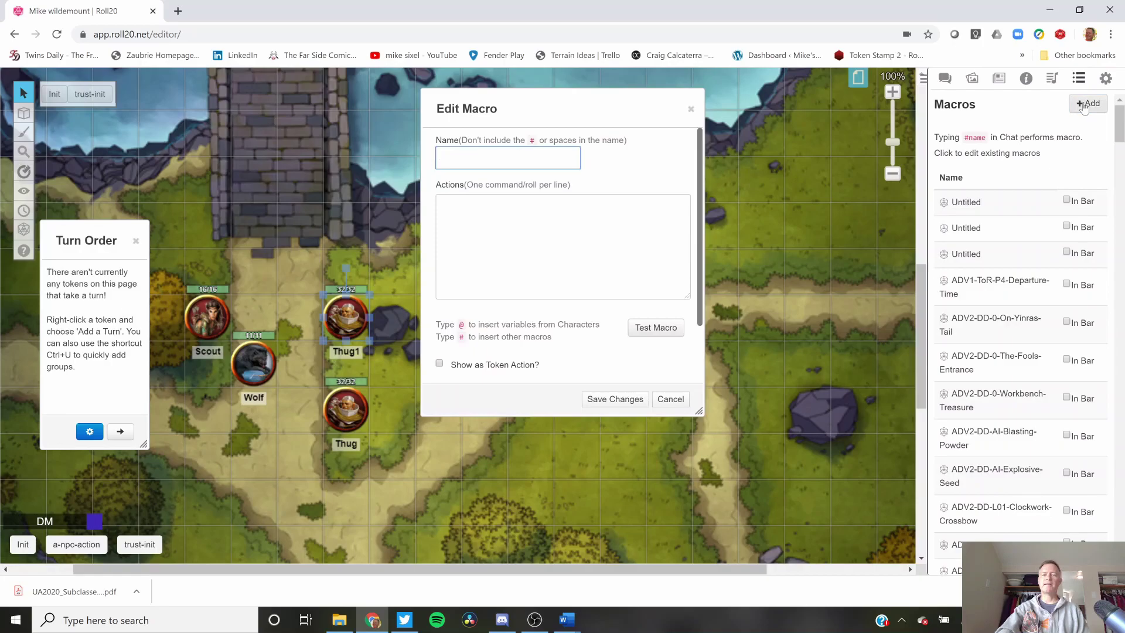
text(tr)
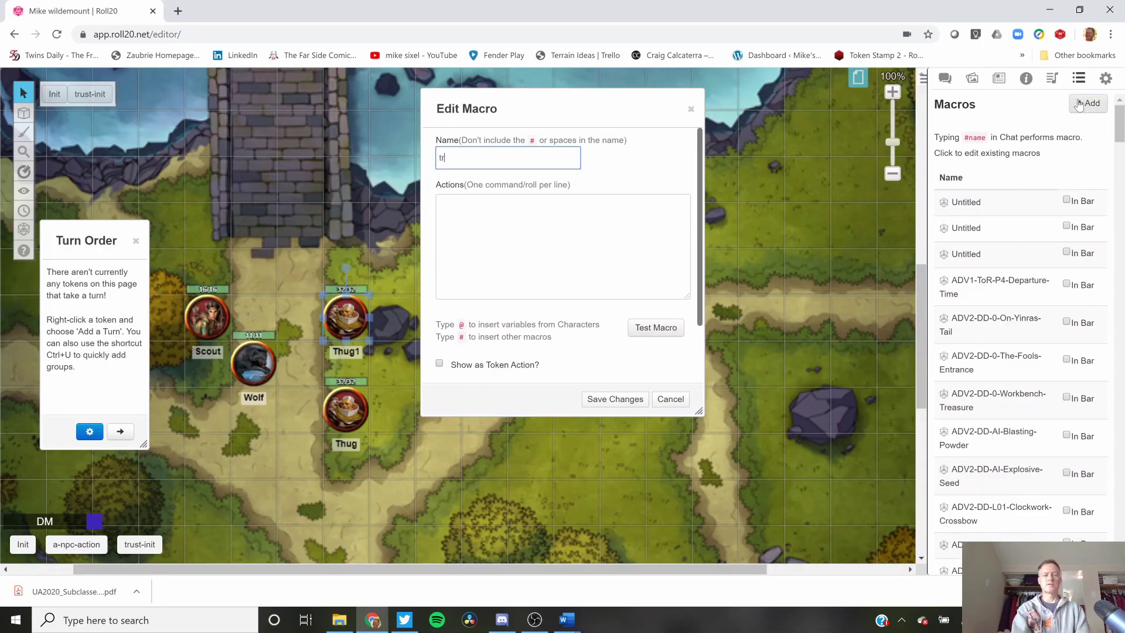
text(ust-me)
key(Tab)
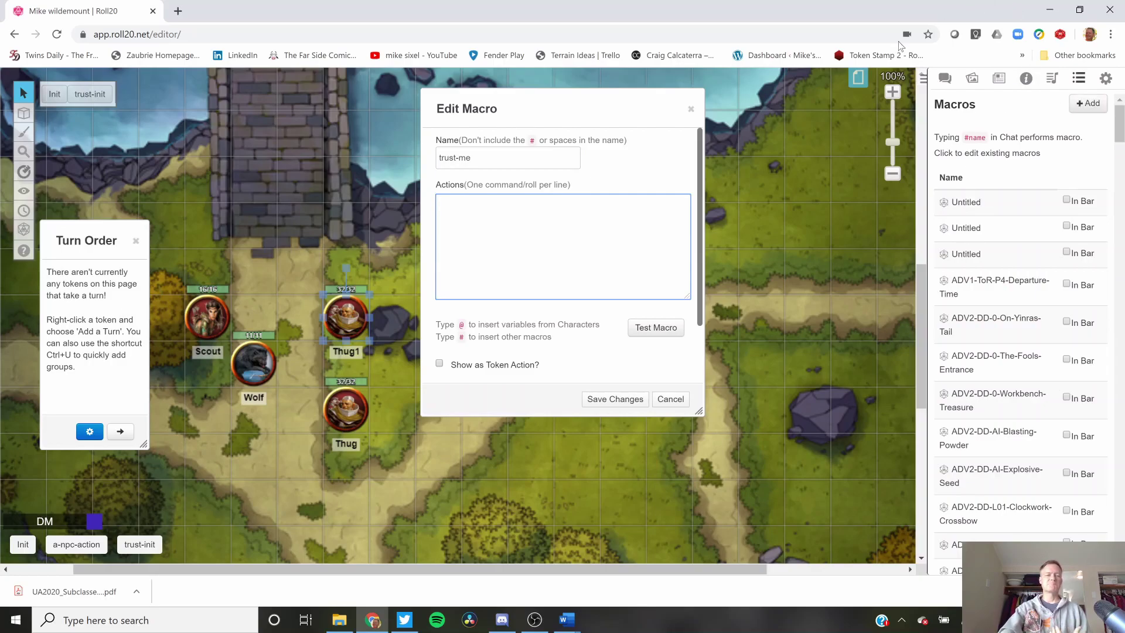
right_click(459, 218)
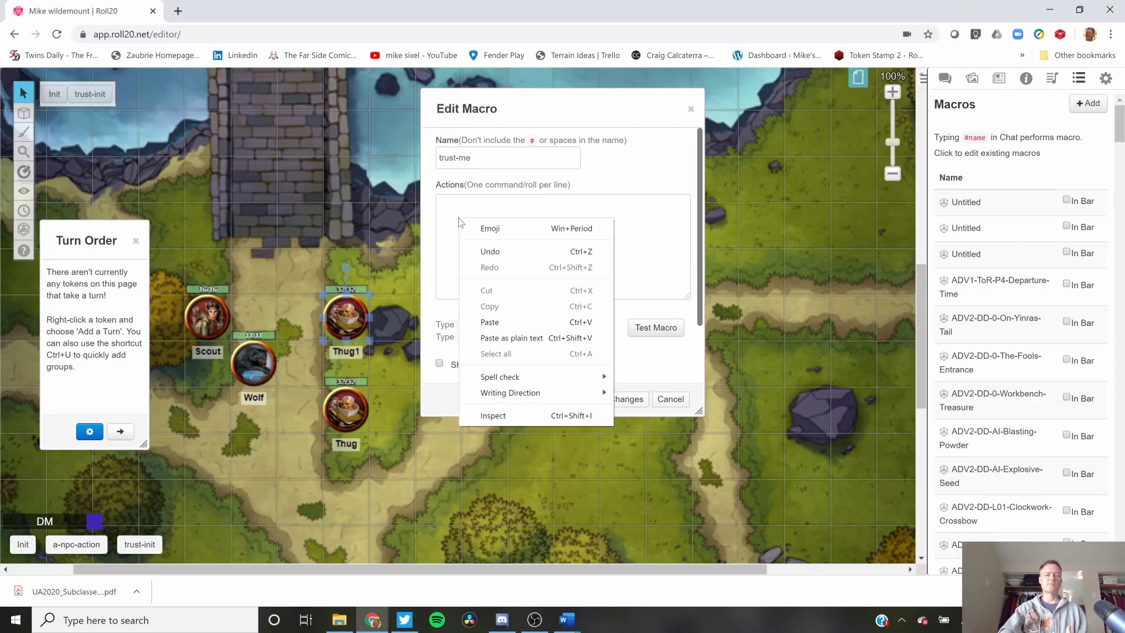
click(502, 322)
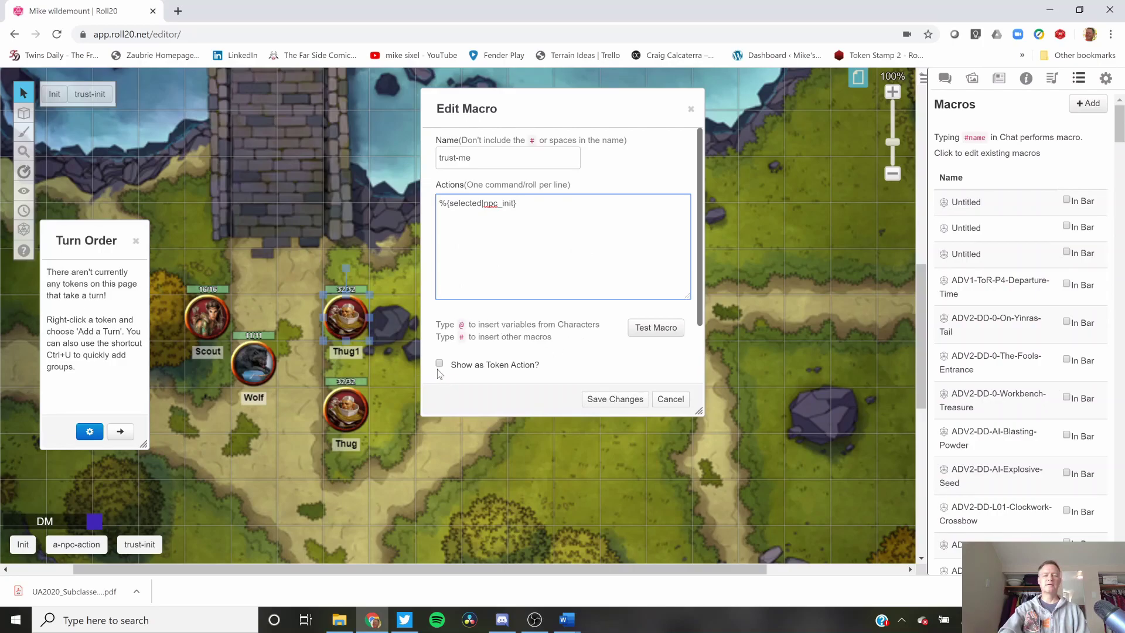
- Test the macro on the Thug1 token and on the Wolf token to roll their initiative, viewing the rolls in chat
click(652, 326)
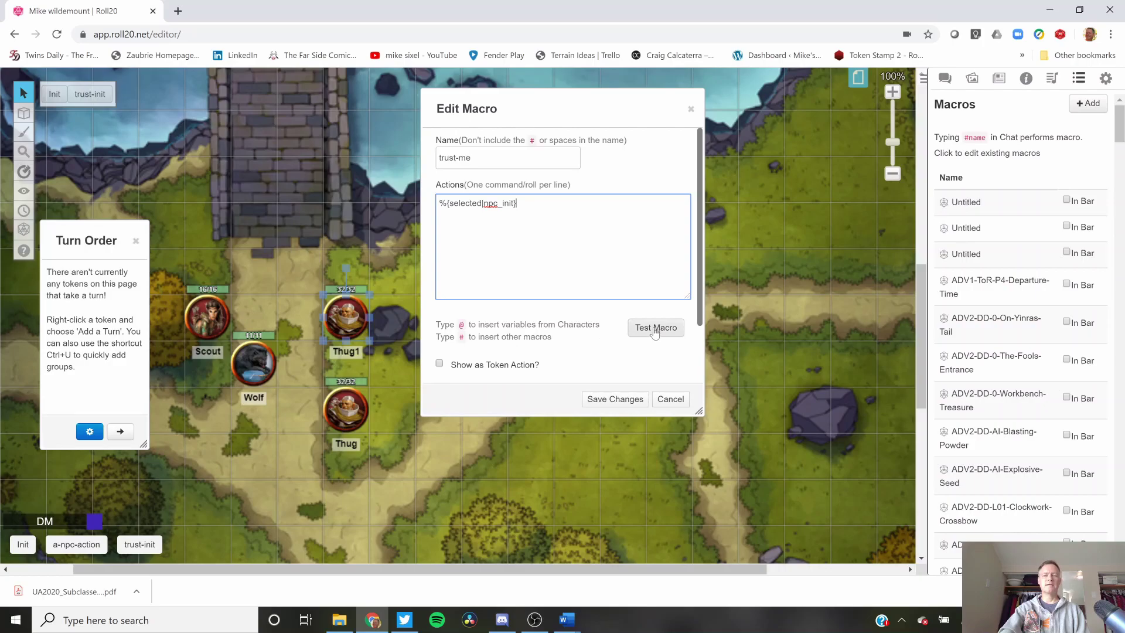
click(944, 85)
scroll(563, 263, down, 5)
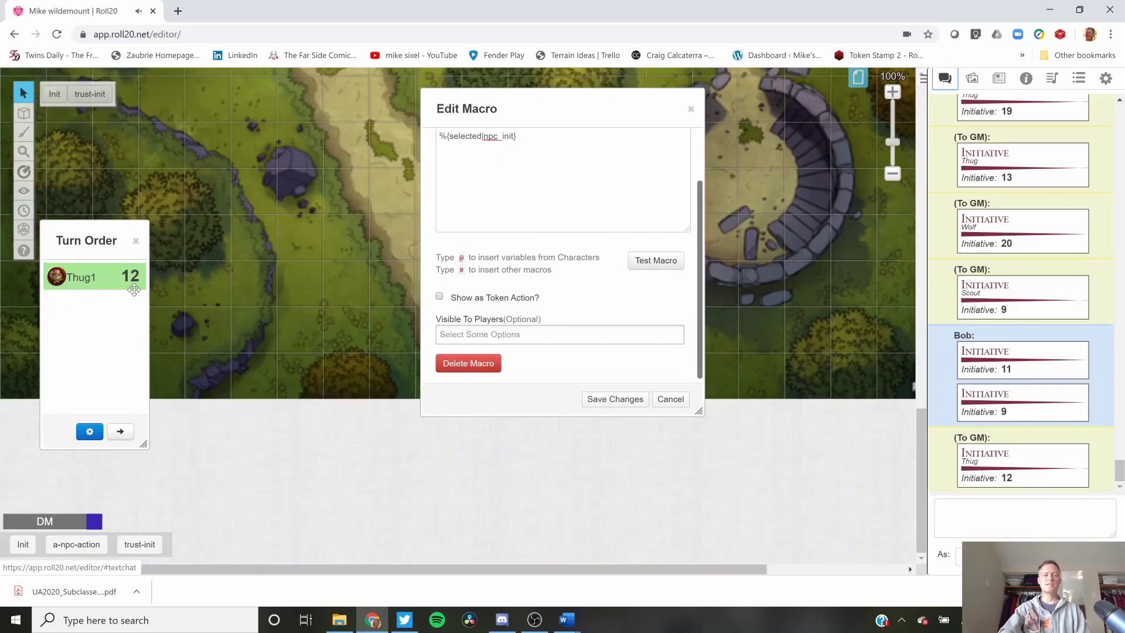
scroll(679, 376, up, 1)
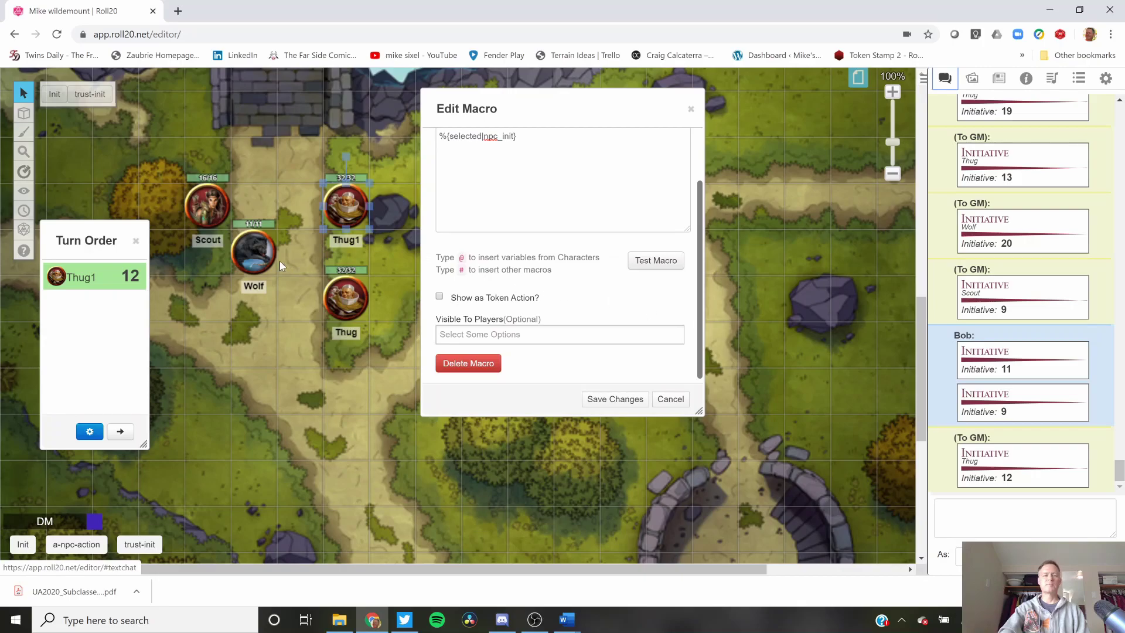
click(254, 253)
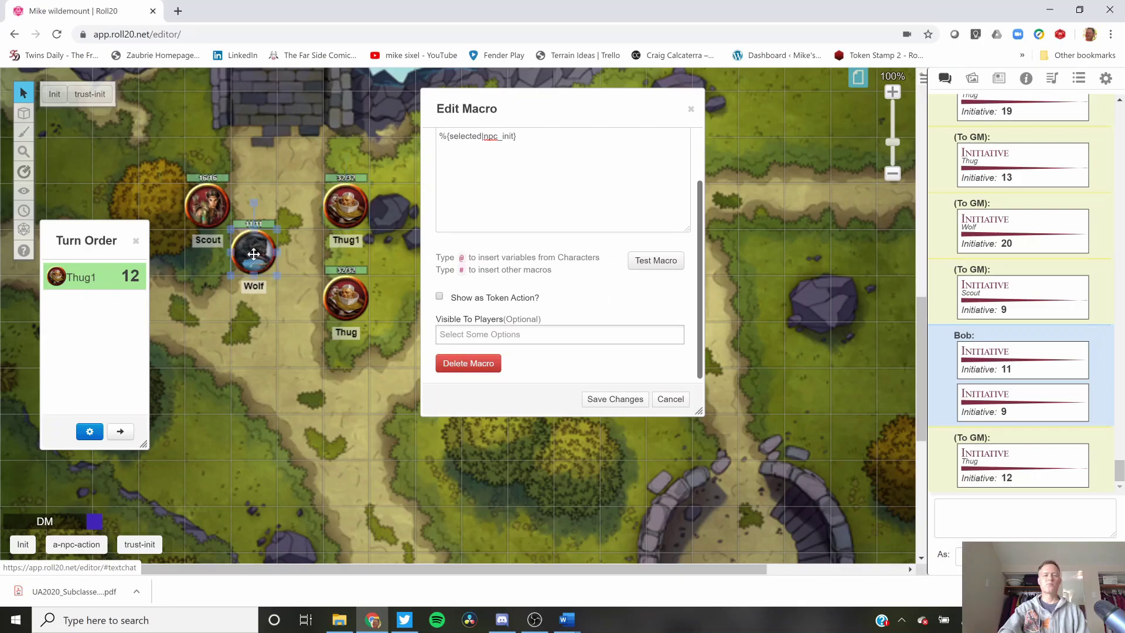
click(649, 265)
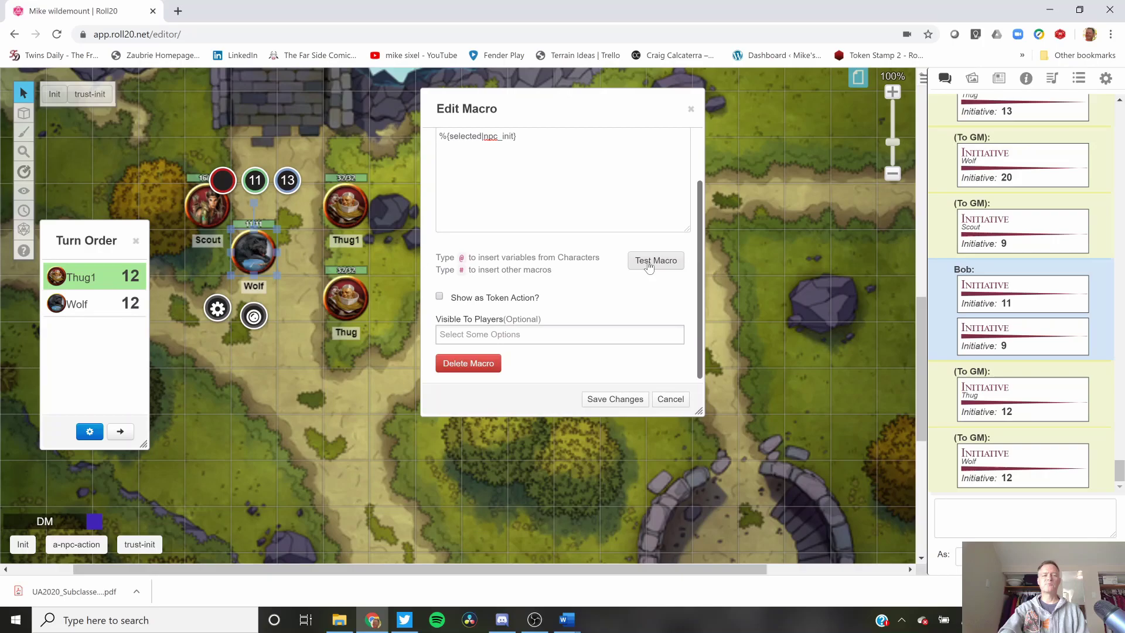
- Clear all turns from the turn order and close the macro editor without saving
click(89, 432)
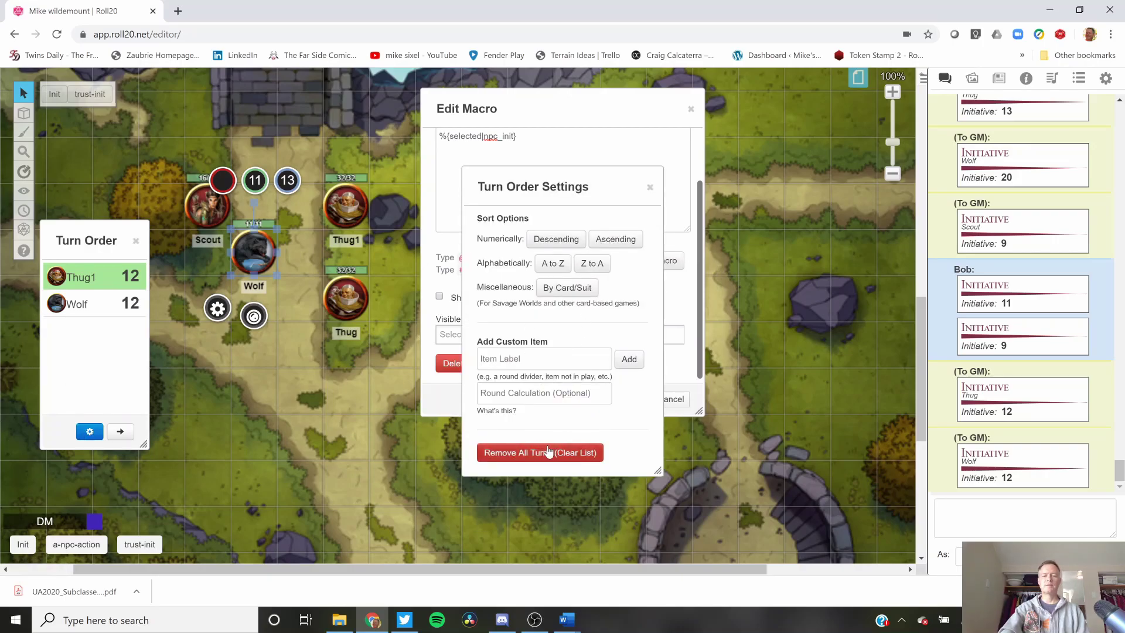
click(529, 453)
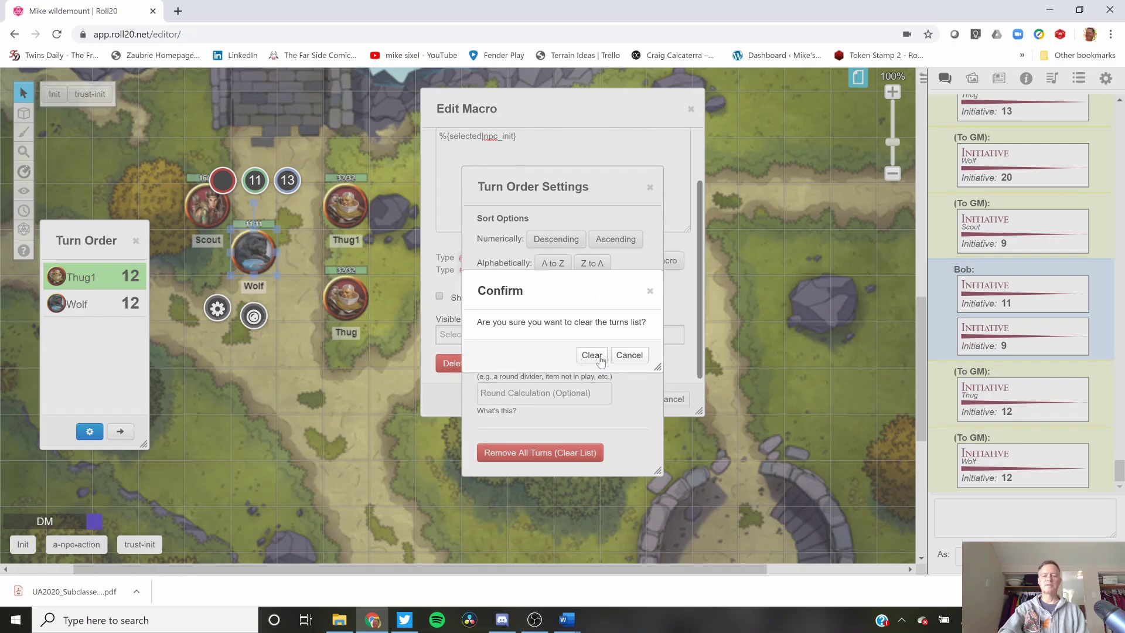
click(592, 355)
click(649, 187)
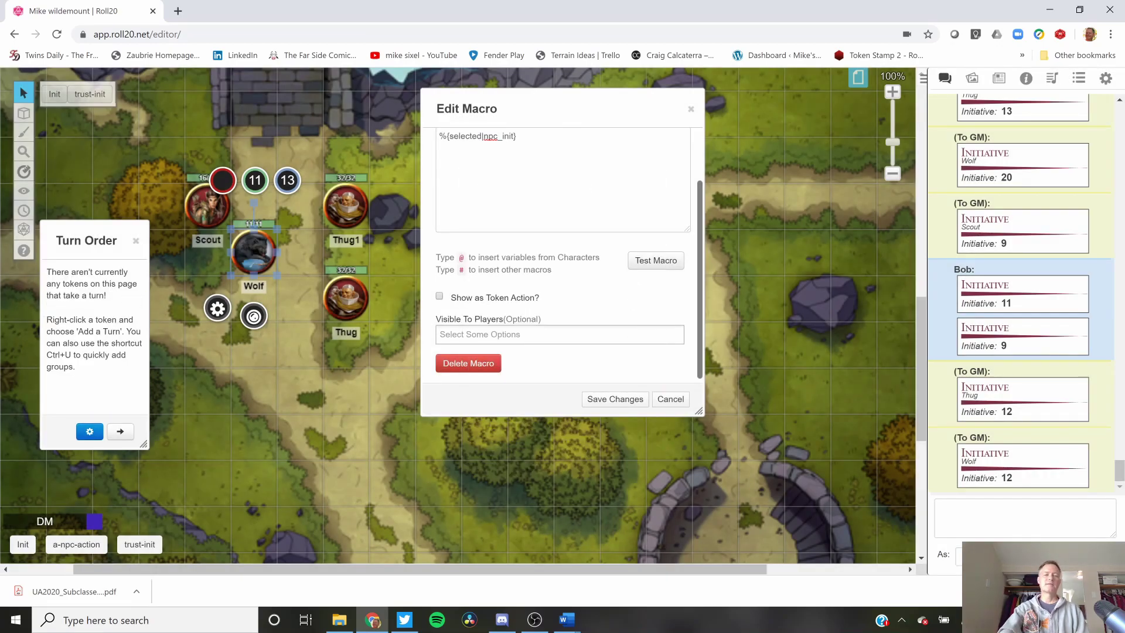
click(691, 110)
- Open the existing trust-init macro to examine its action and token action setting, and close it
click(1079, 78)
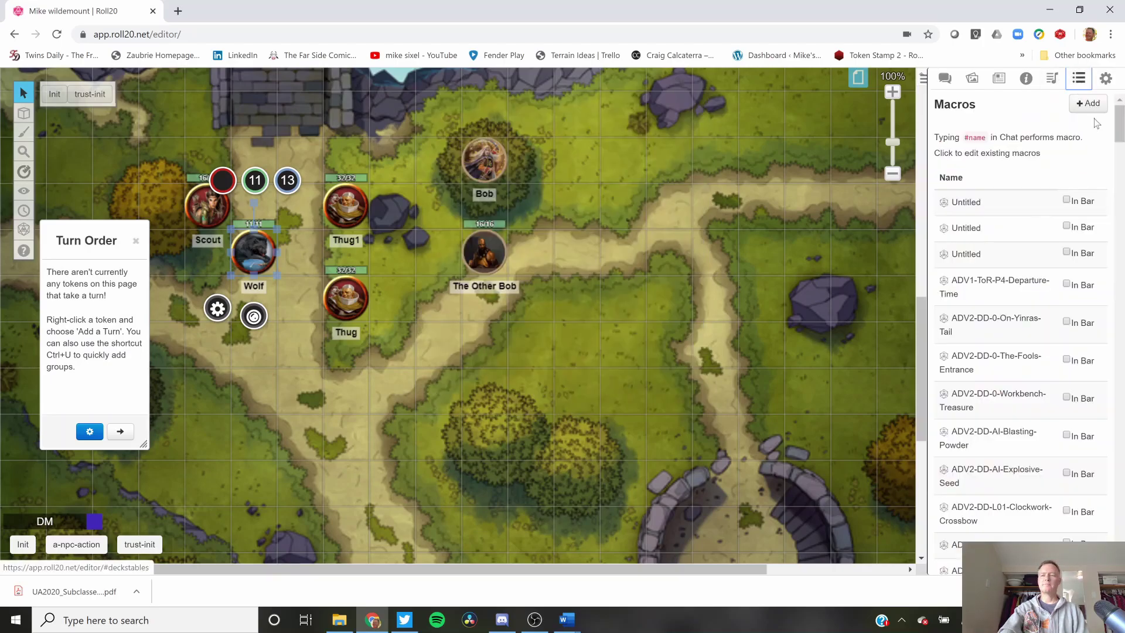
drag(1117, 123, 1110, 266)
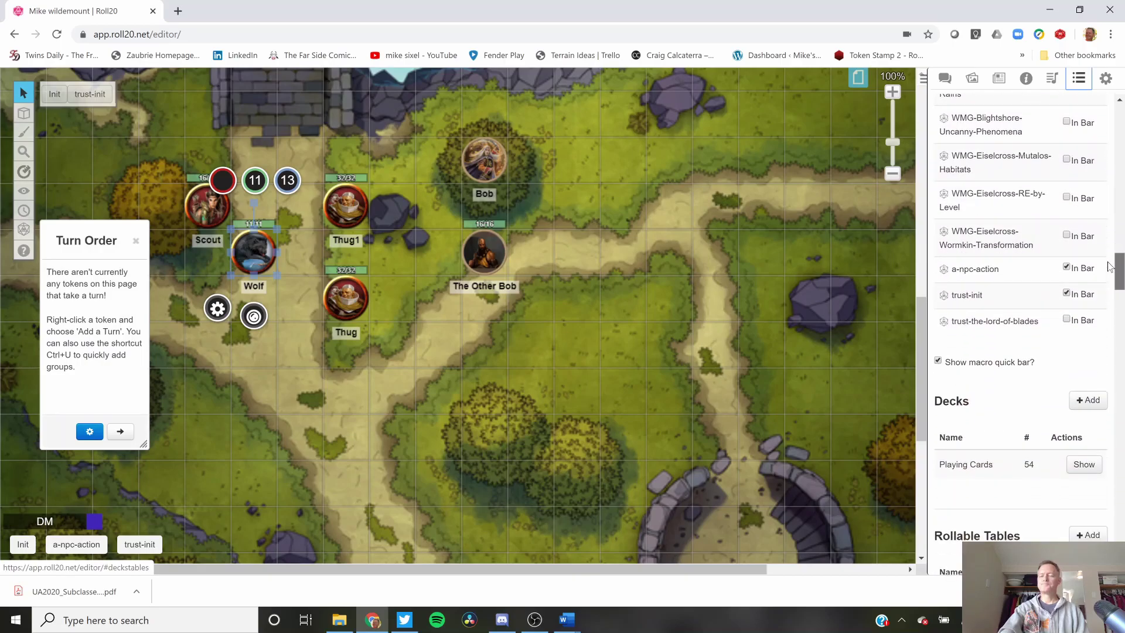
click(976, 297)
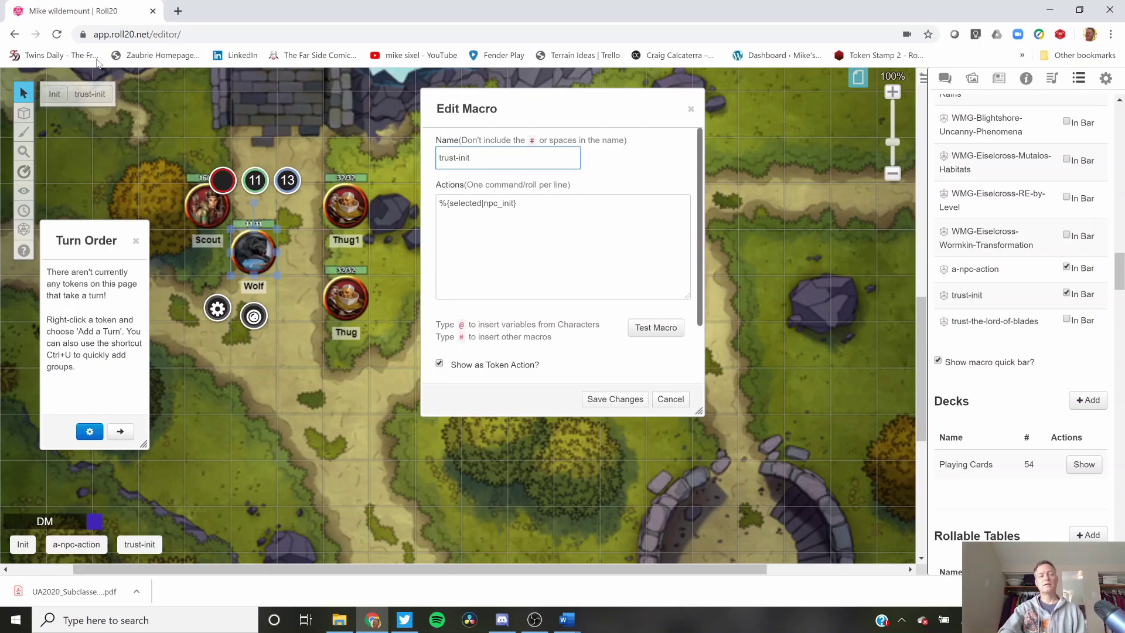
mouse_move(24, 114)
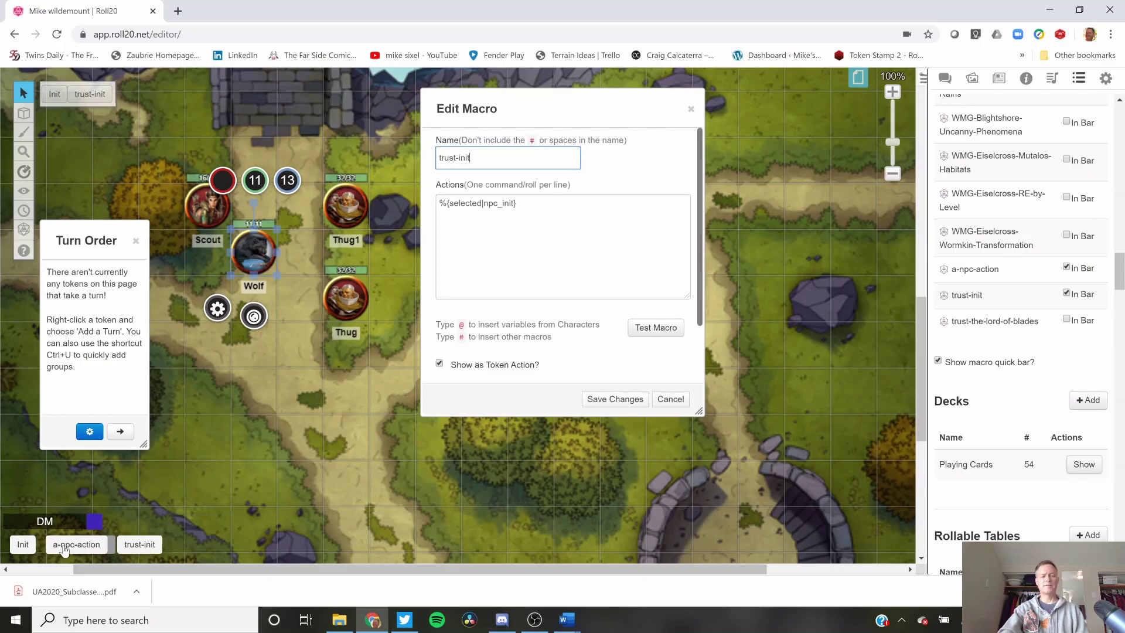
click(420, 422)
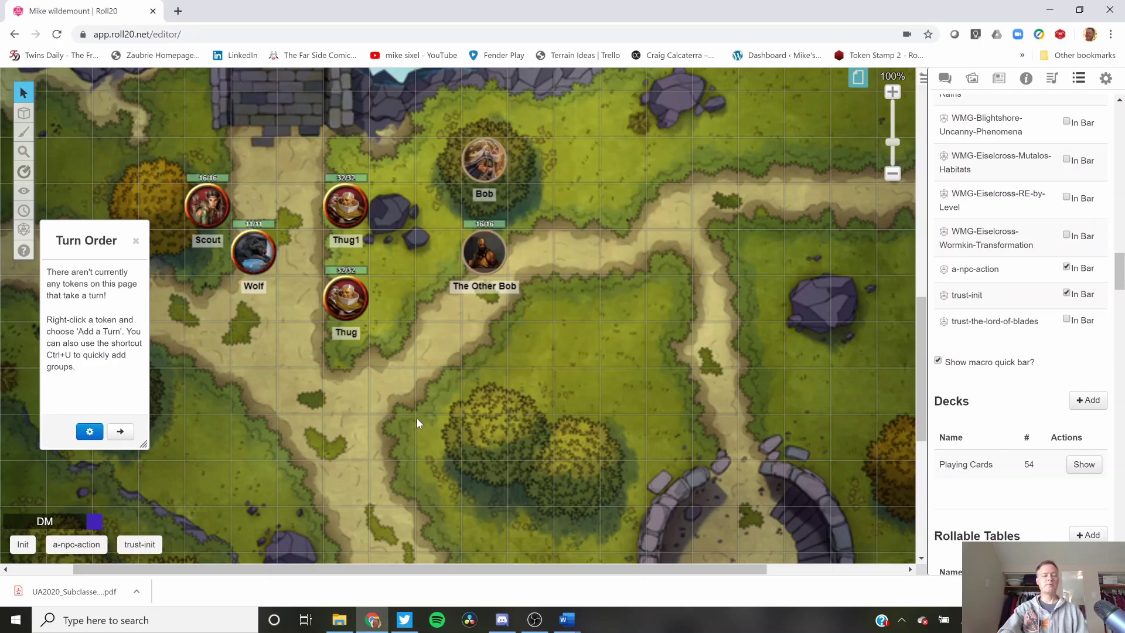
- Roll initiative with the trust-init token action for Scout, Wolf, Thug1, Thug, Bob and The Other Bob in turn
click(208, 205)
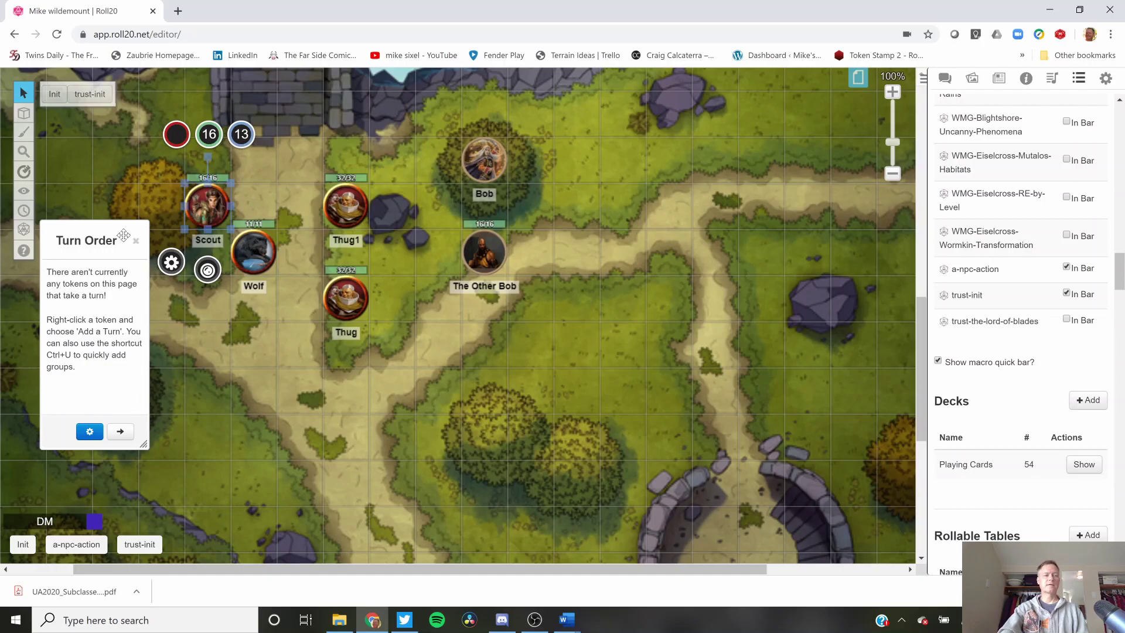
click(91, 95)
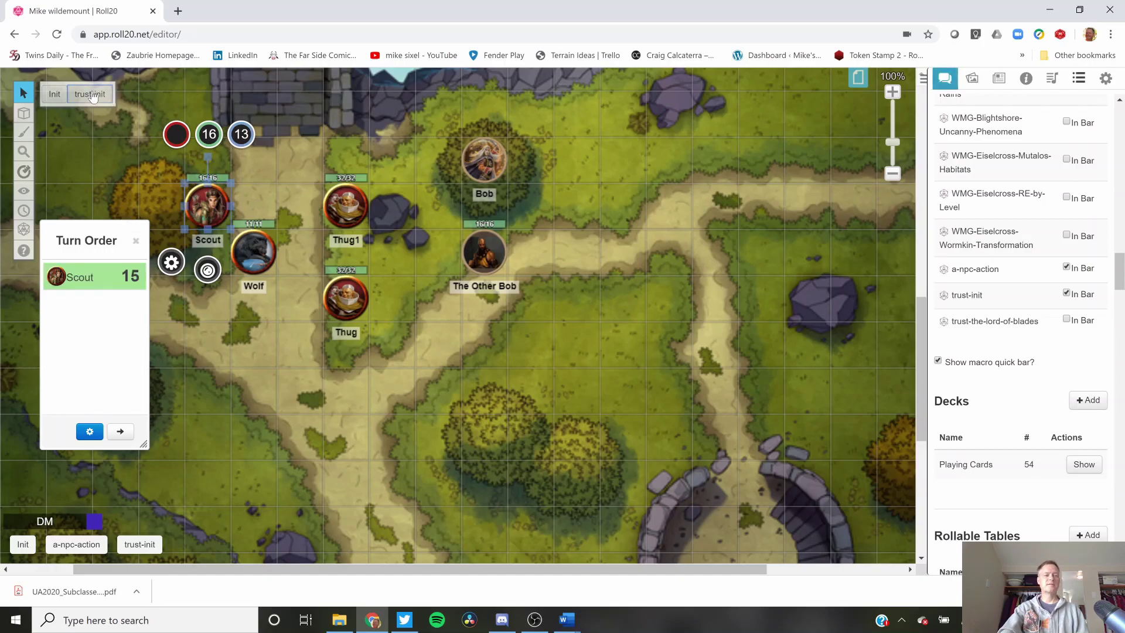
key(Tab)
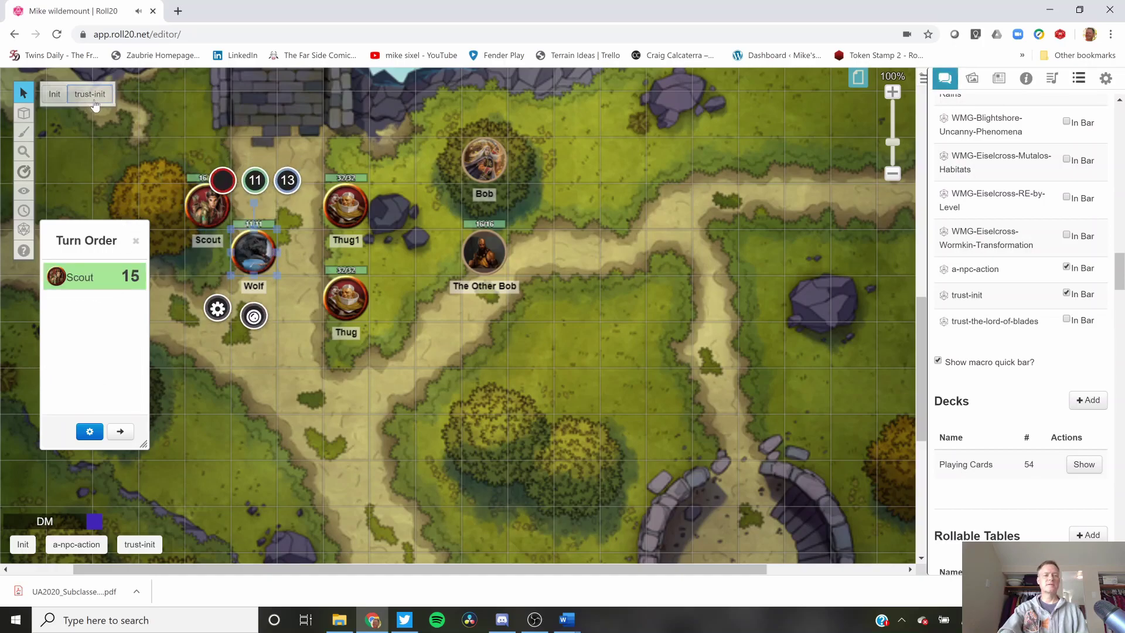
click(92, 98)
key(Tab)
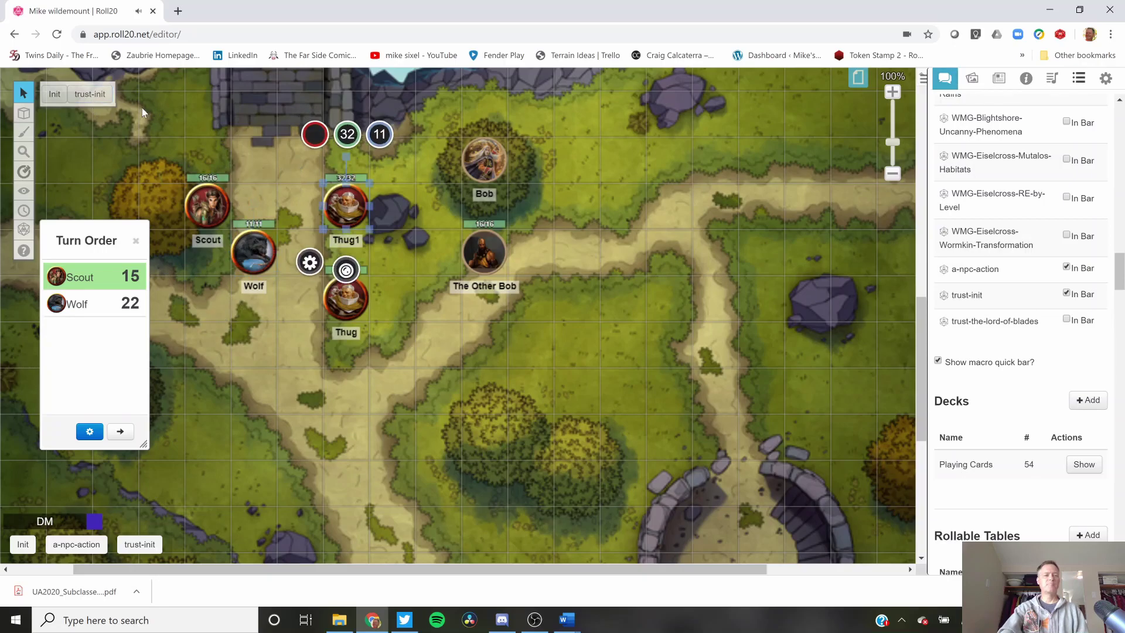
click(92, 95)
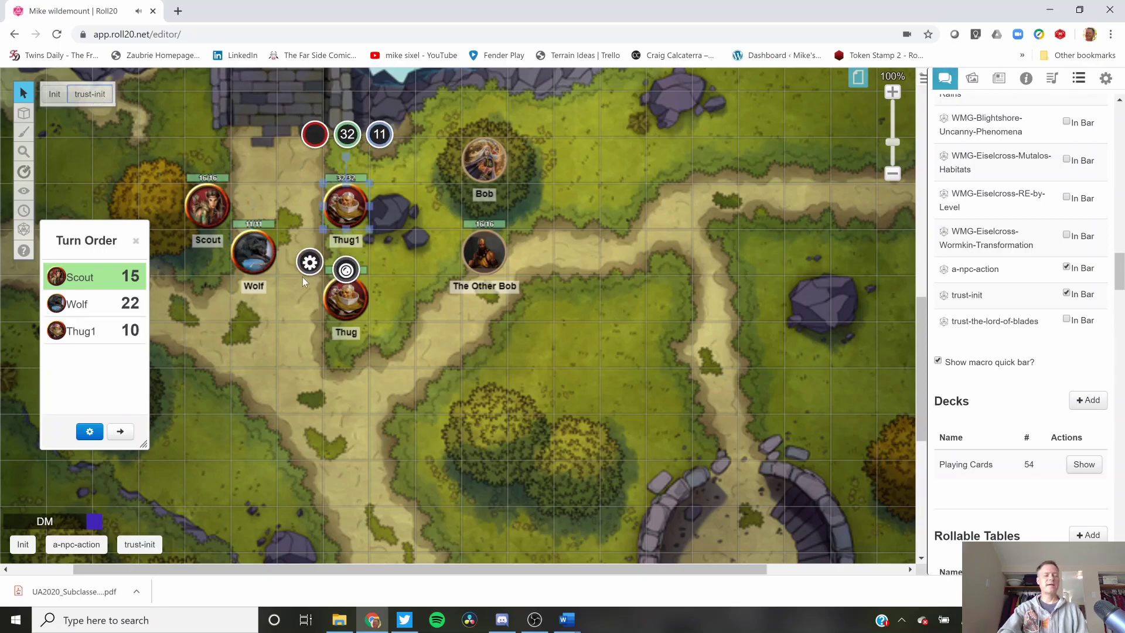
key(Tab)
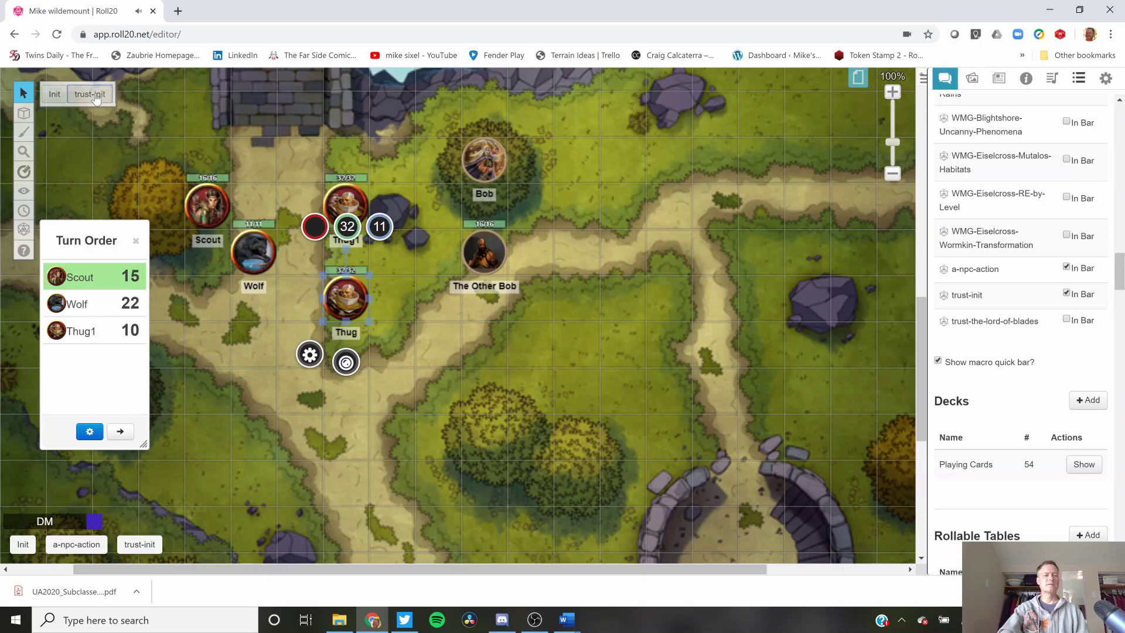
click(95, 97)
key(Tab)
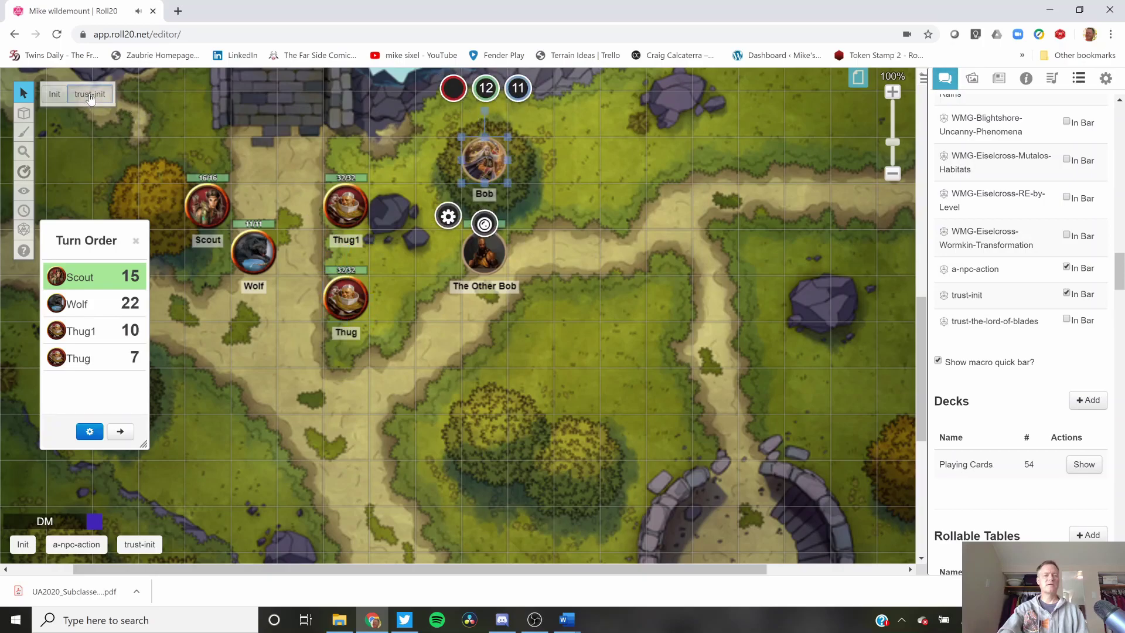
click(91, 97)
key(Tab)
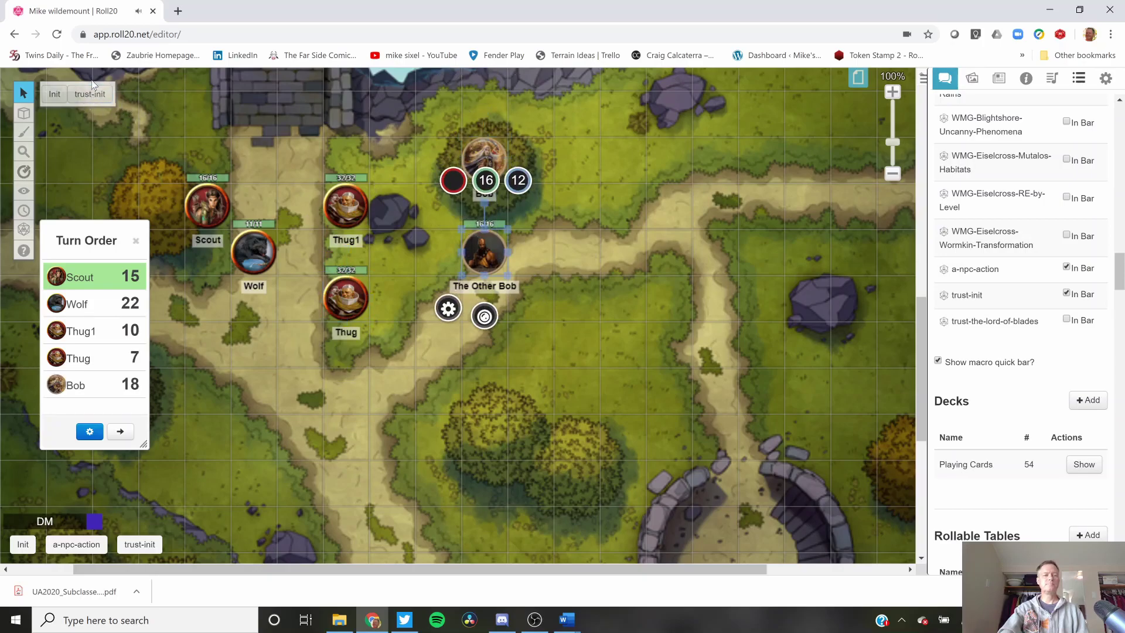
click(83, 97)
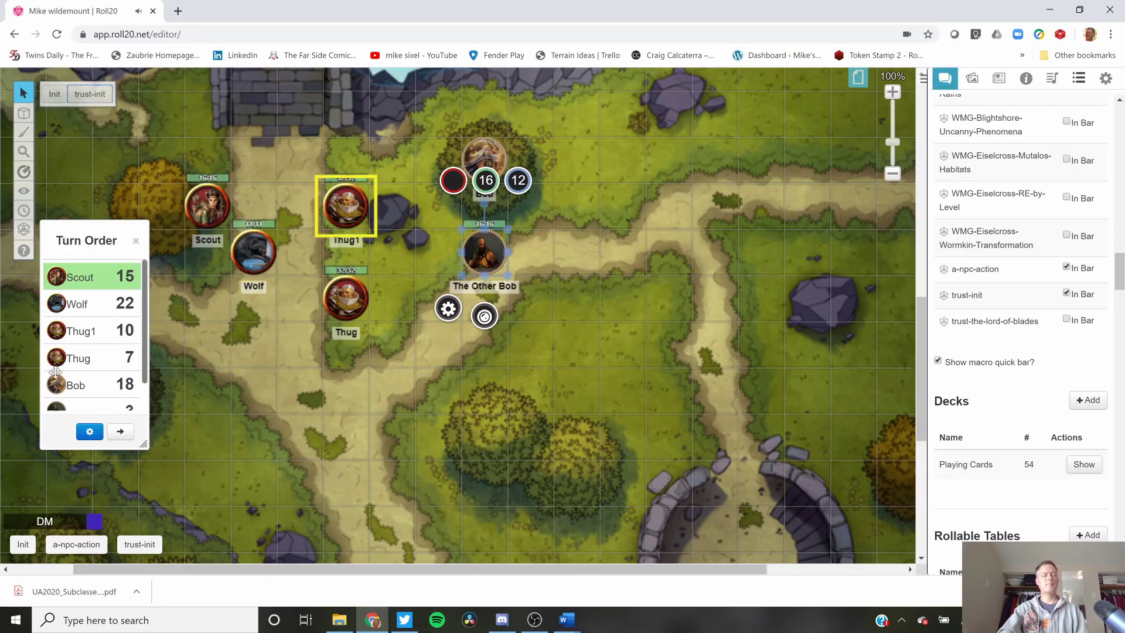
- Sort the turn order numerically in descending order and advance to the next turn
click(89, 432)
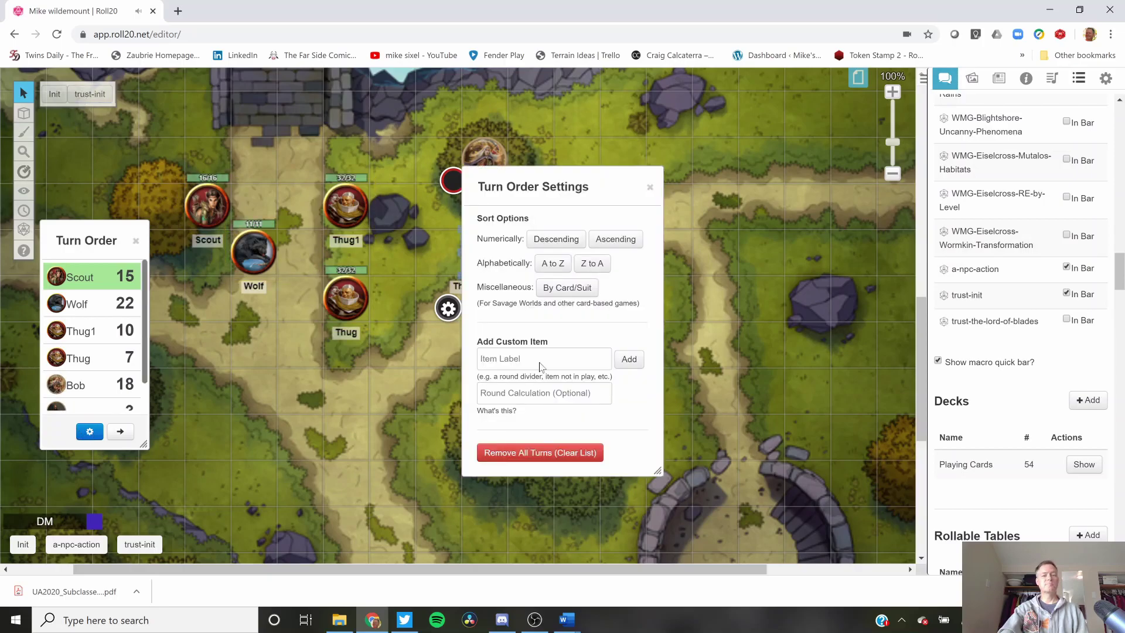
click(536, 238)
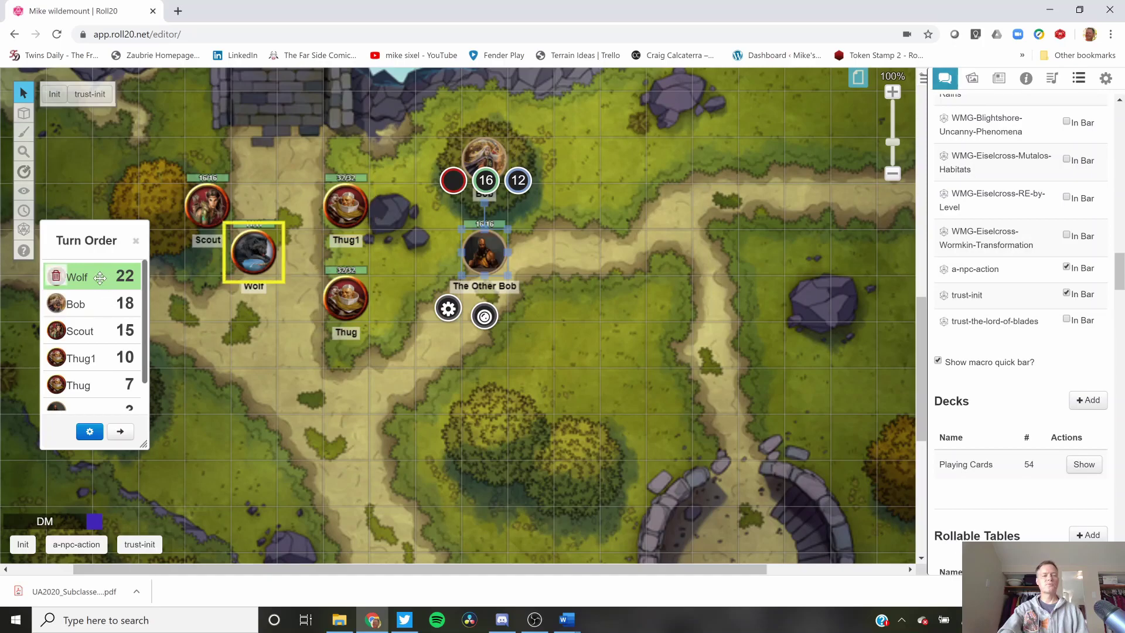
click(120, 434)
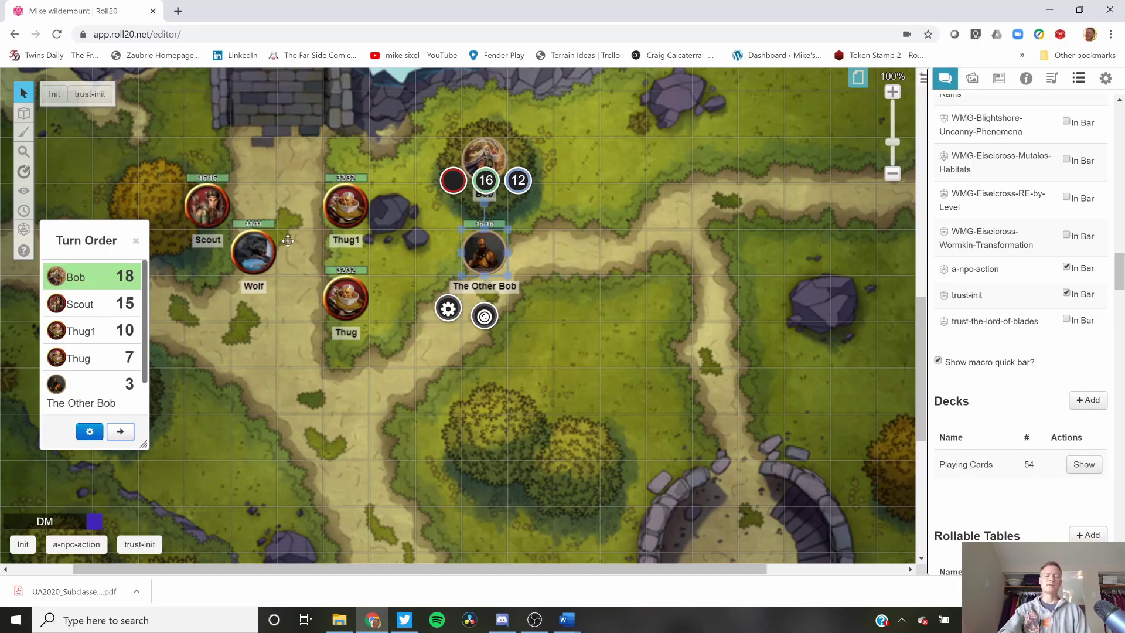
- Select the Thug1 token and create a new macro named i-like-cookies with the action text "I like cookies"
click(345, 210)
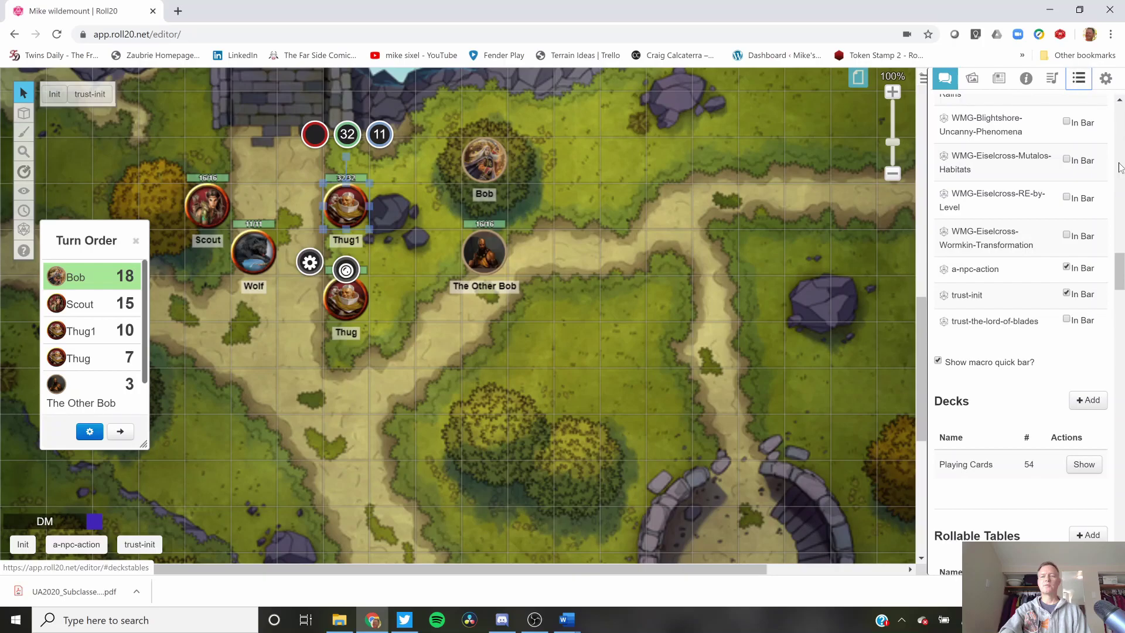
drag(1120, 270, 1120, 120)
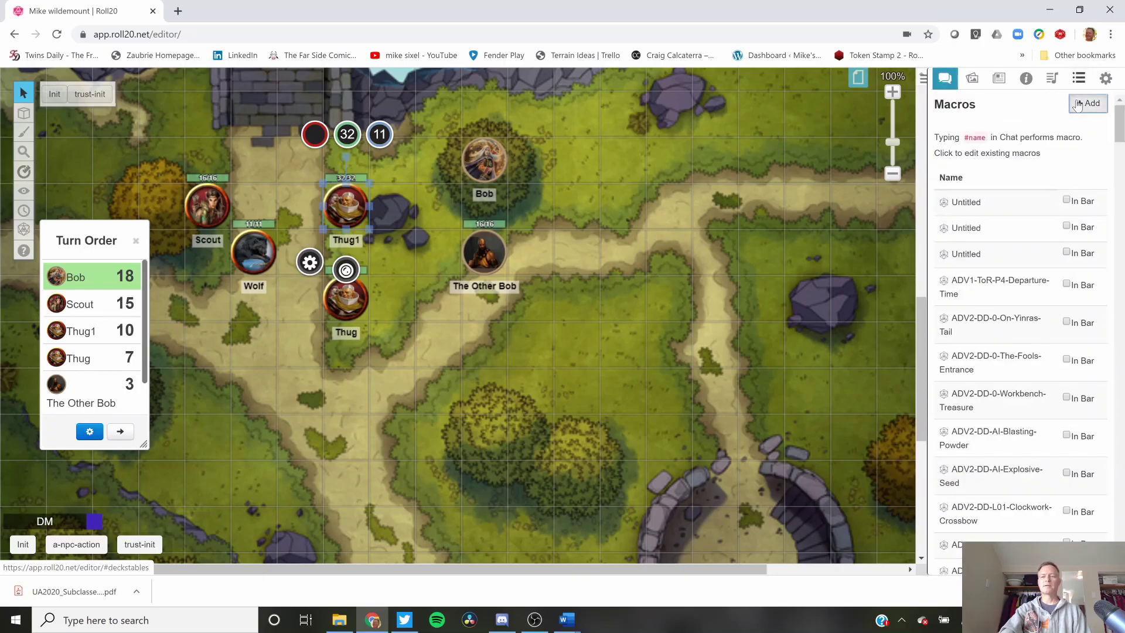
click(1077, 104)
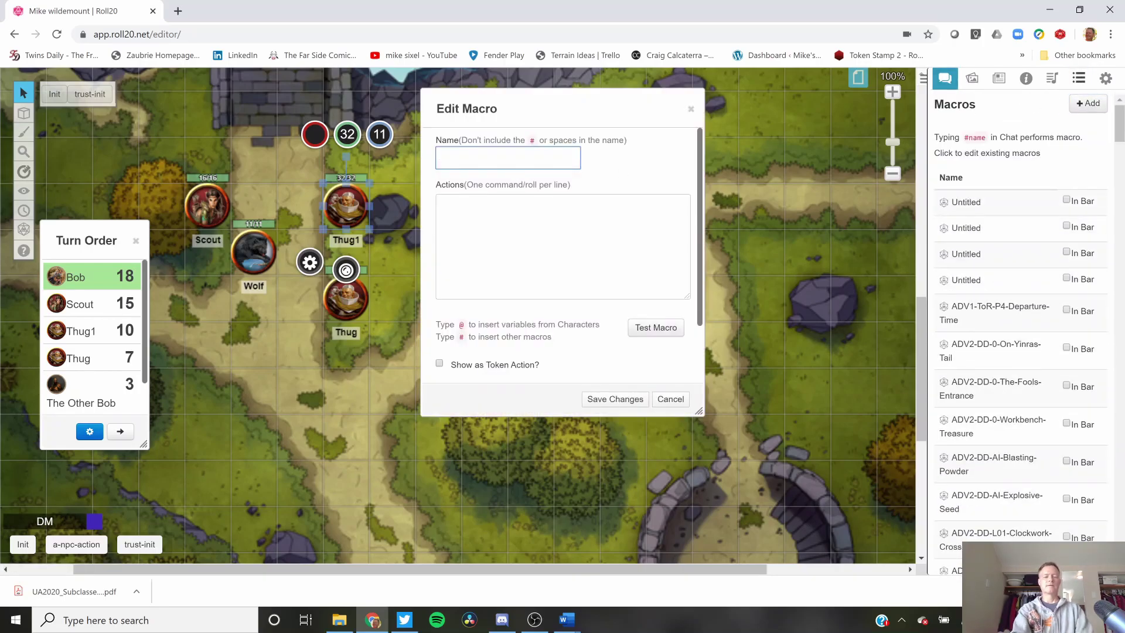
text(i-like-)
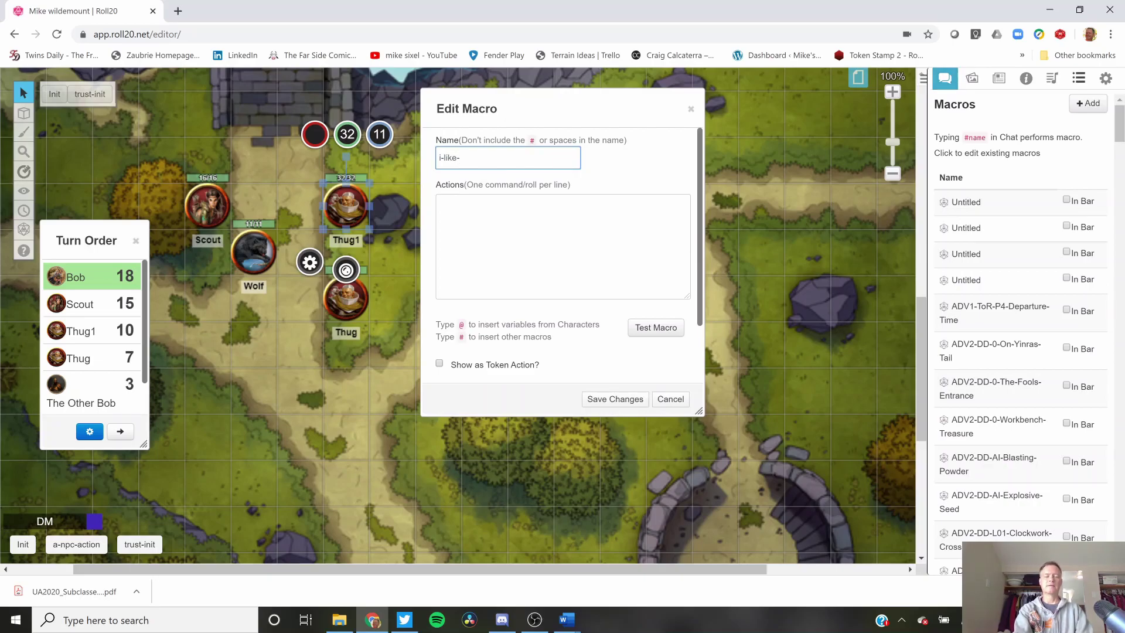
text(cookies)
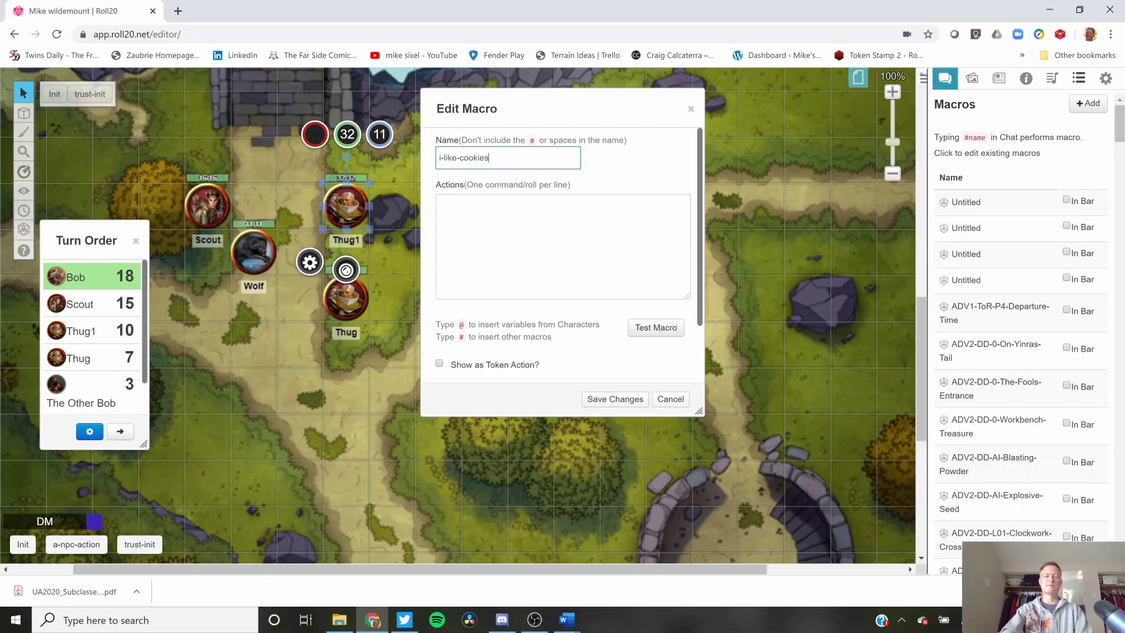
key(Tab)
text(I like )
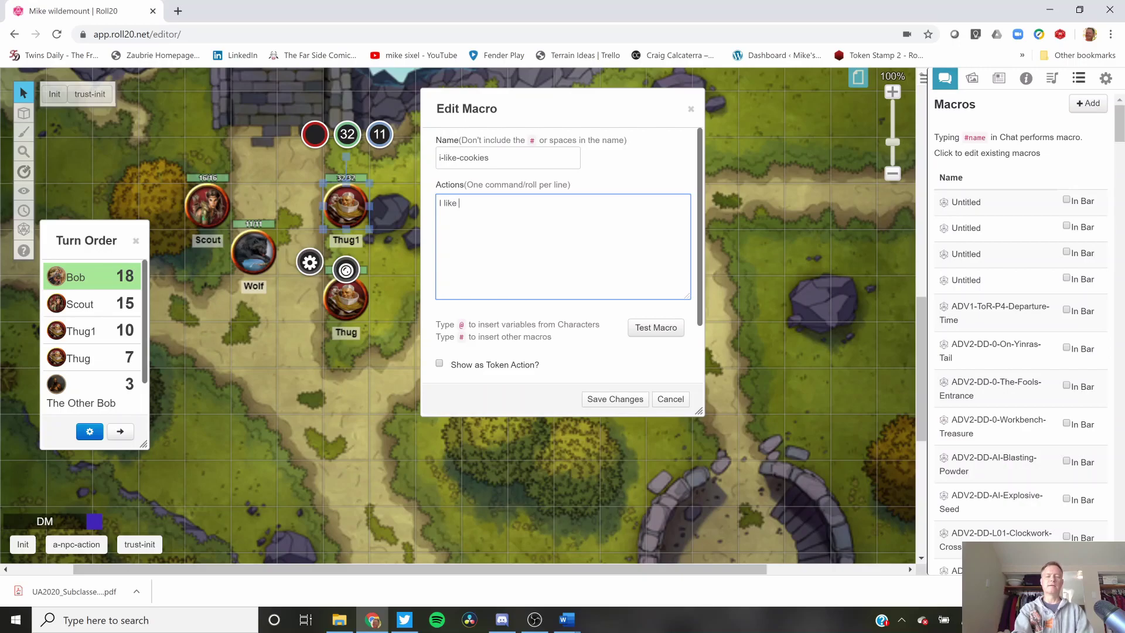
text(cookies)
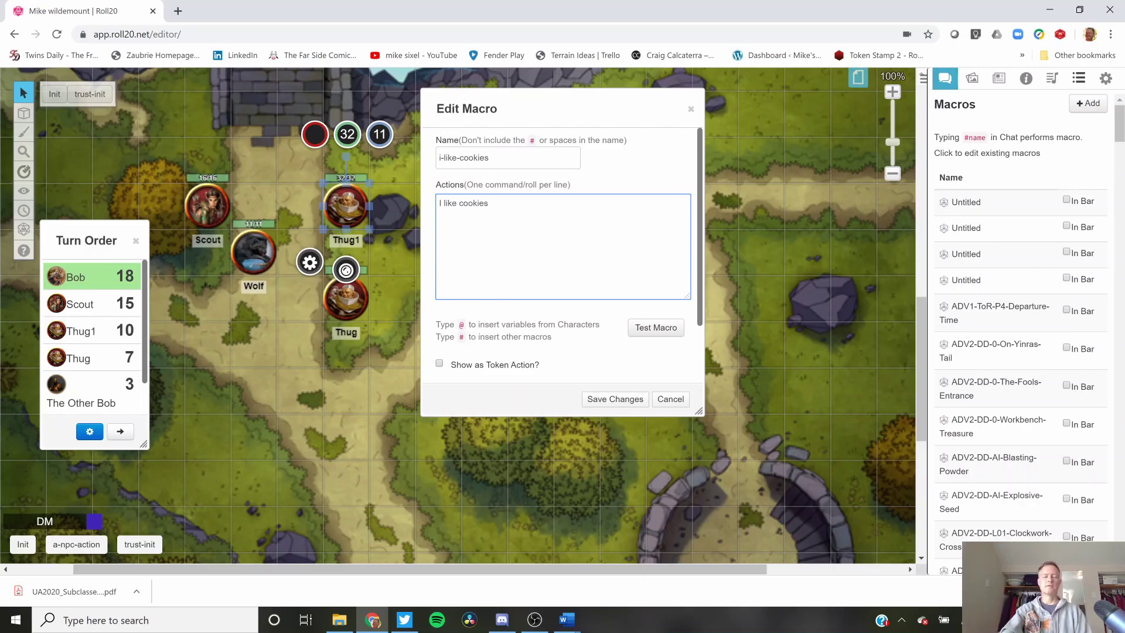
- Test the i-like-cookies macro in the chat, switch the speaking character to Scout, and test the macro again
click(654, 327)
click(945, 78)
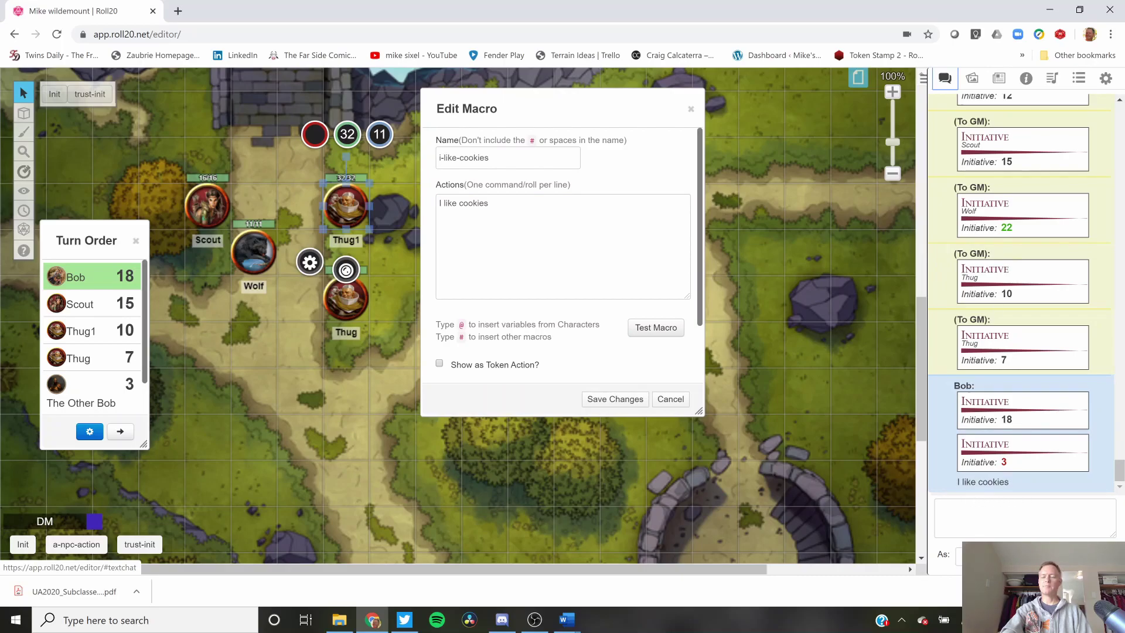
click(973, 554)
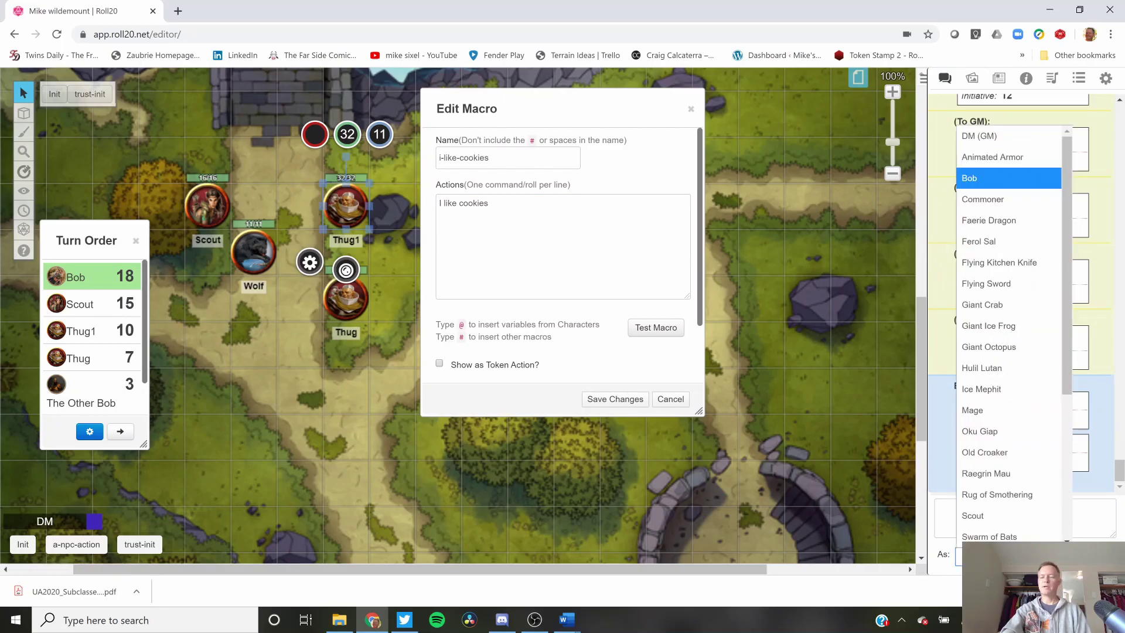
click(987, 515)
click(657, 329)
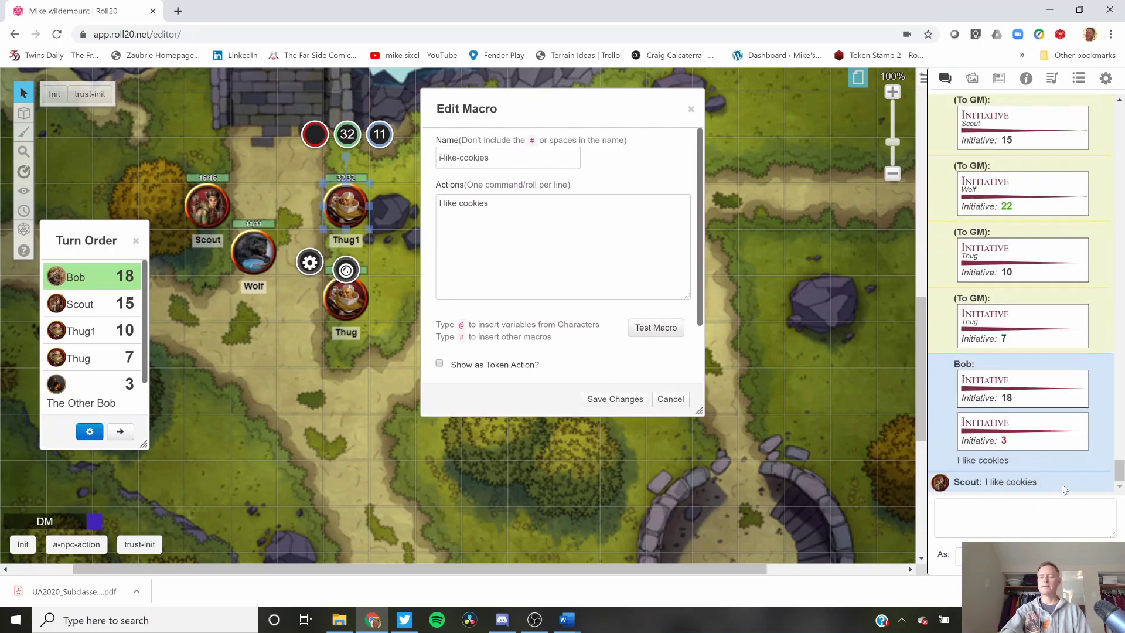
- Save the i-like-cookies macro as a token action and select the Scout token
click(616, 399)
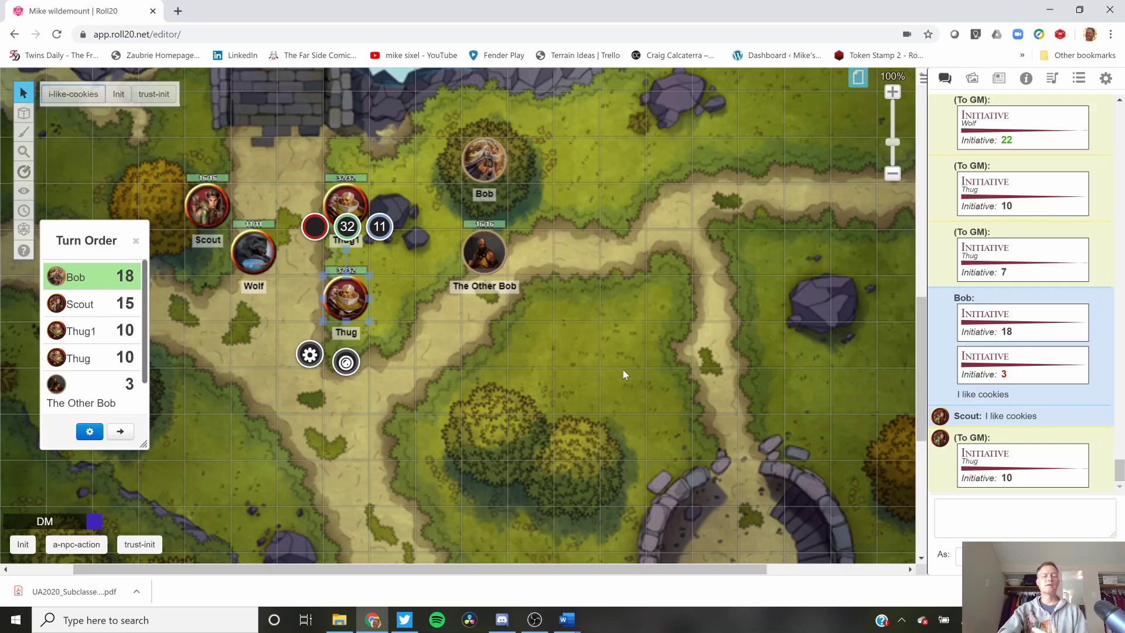
key(Tab)
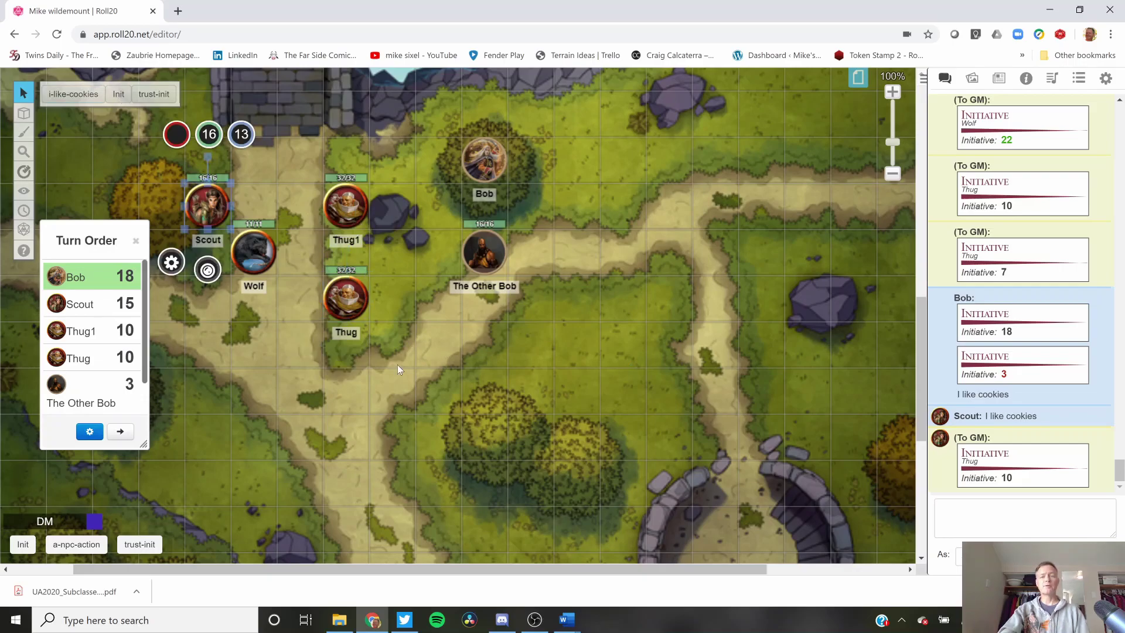